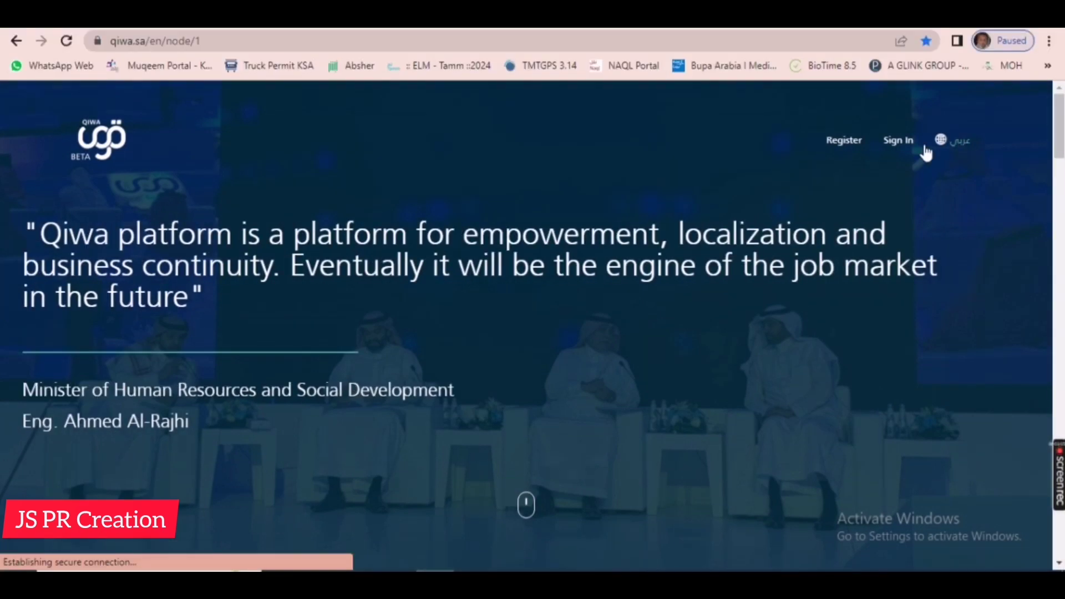
Start a new Qiwa registration and begin entering the National ID / Iqama number
{"action": "left_click", "coordinate": [847, 141]}
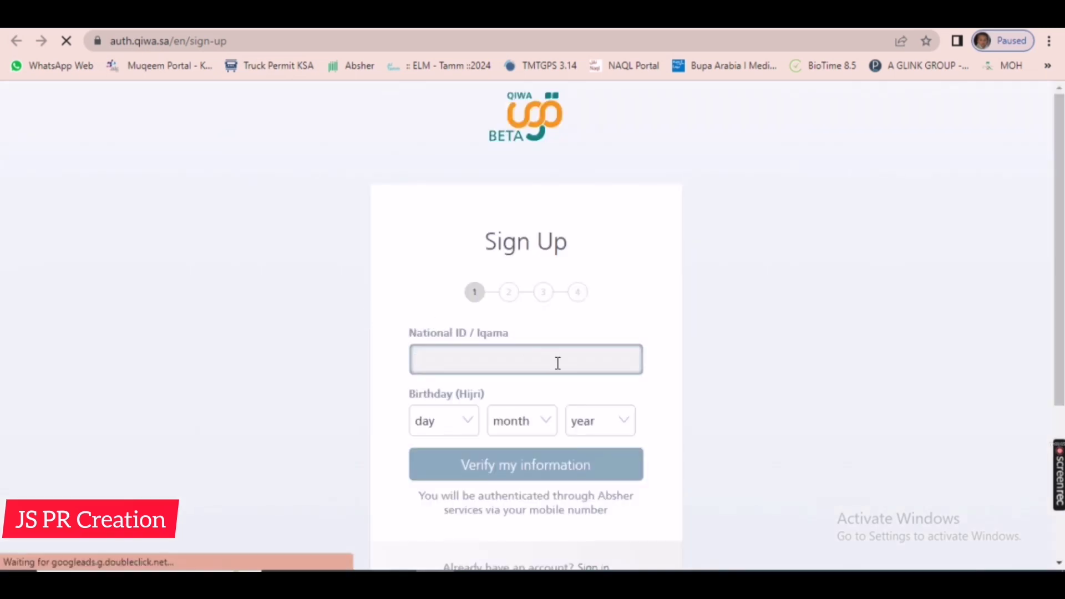
{"action": "left_click", "coordinate": [555, 361]}
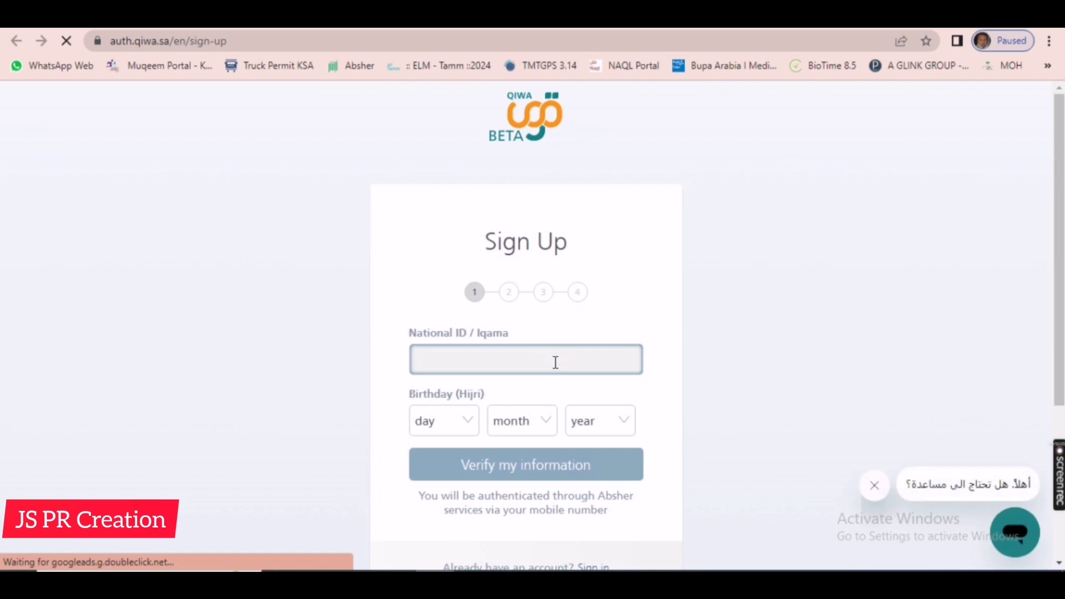
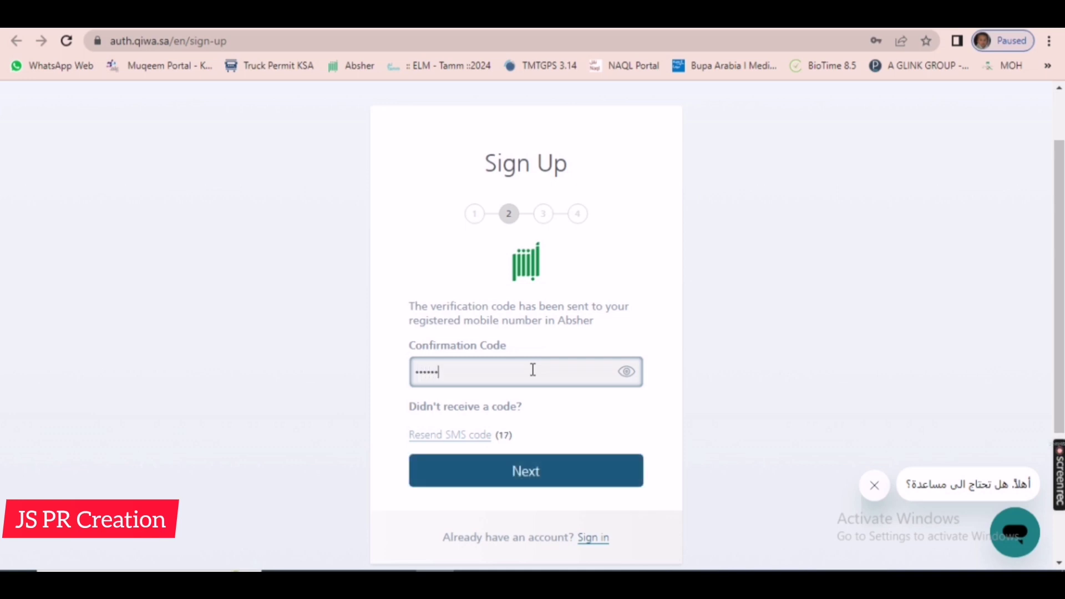
Submit the SMS confirmation code to continue to step three
{"action": "left_click", "coordinate": [543, 471]}
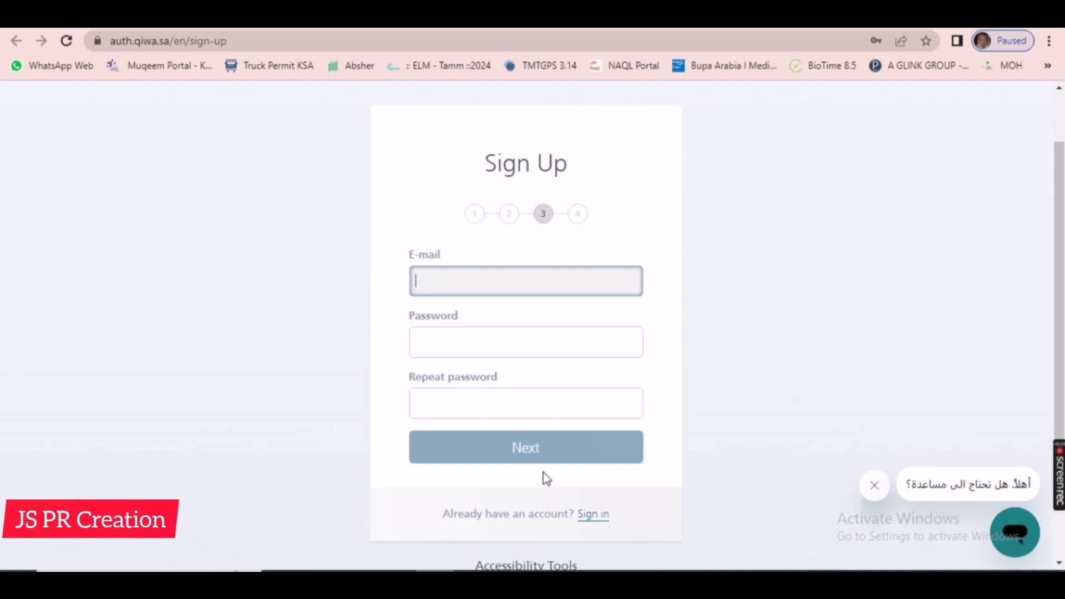
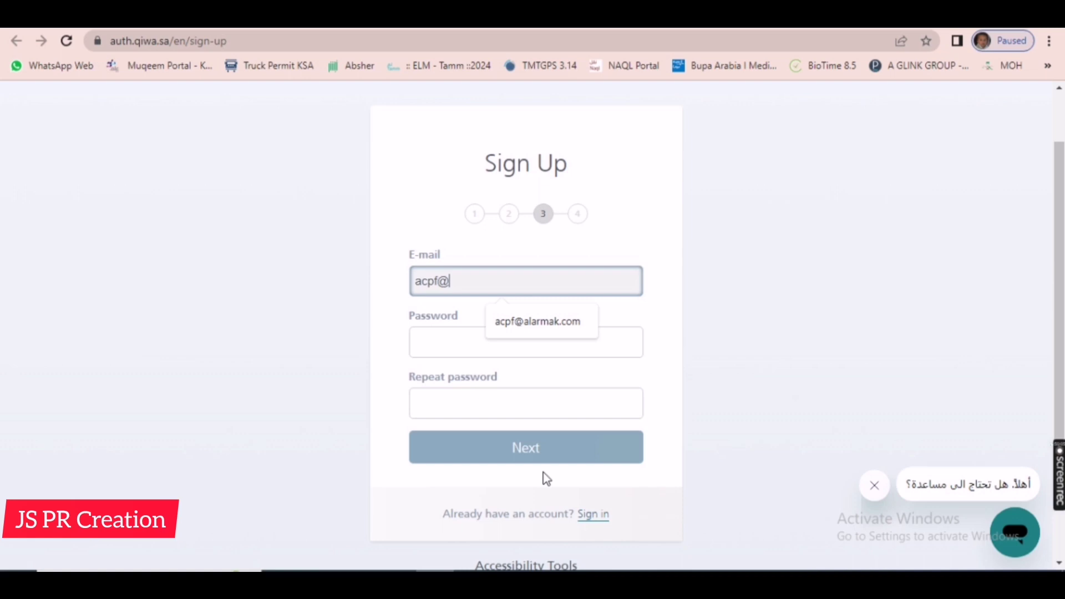
Enter the sign-up e-mail and the password twice, then submit the step
{"action": "key", "text": "Tab"}
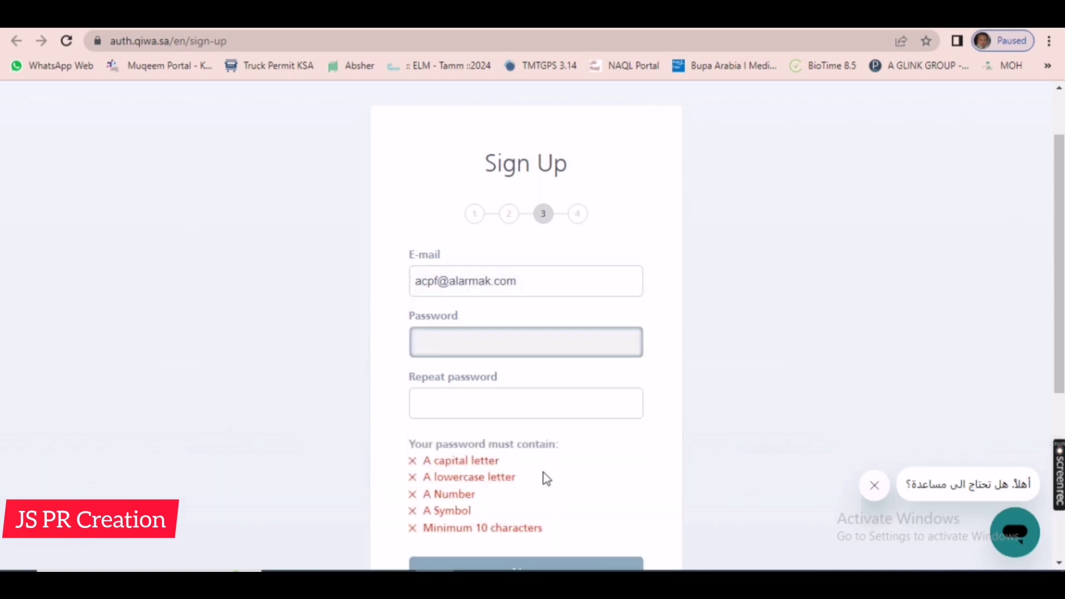
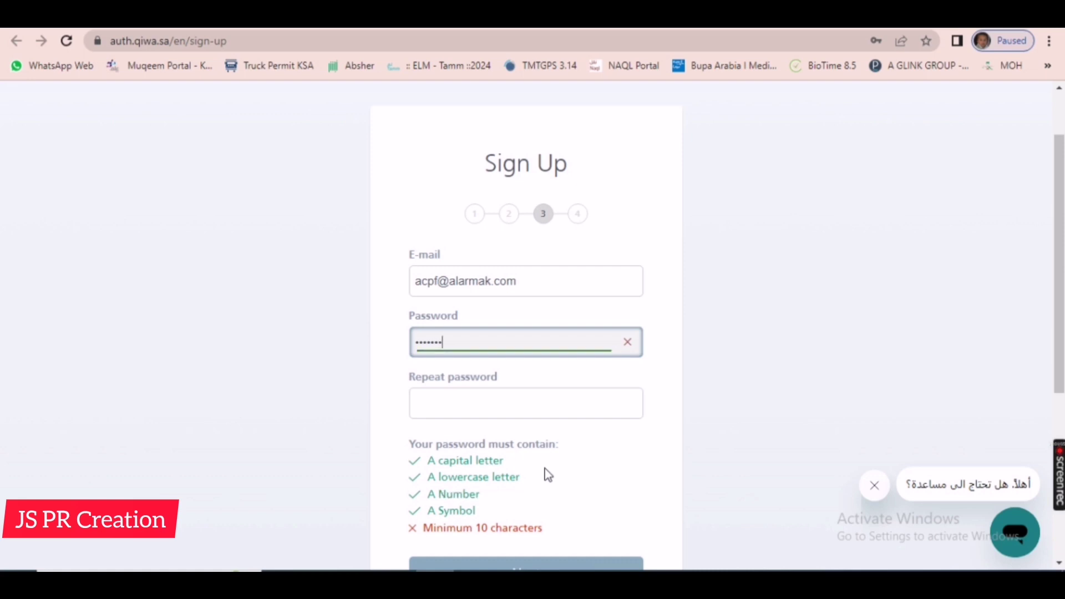
{"action": "key", "text": "Tab"}
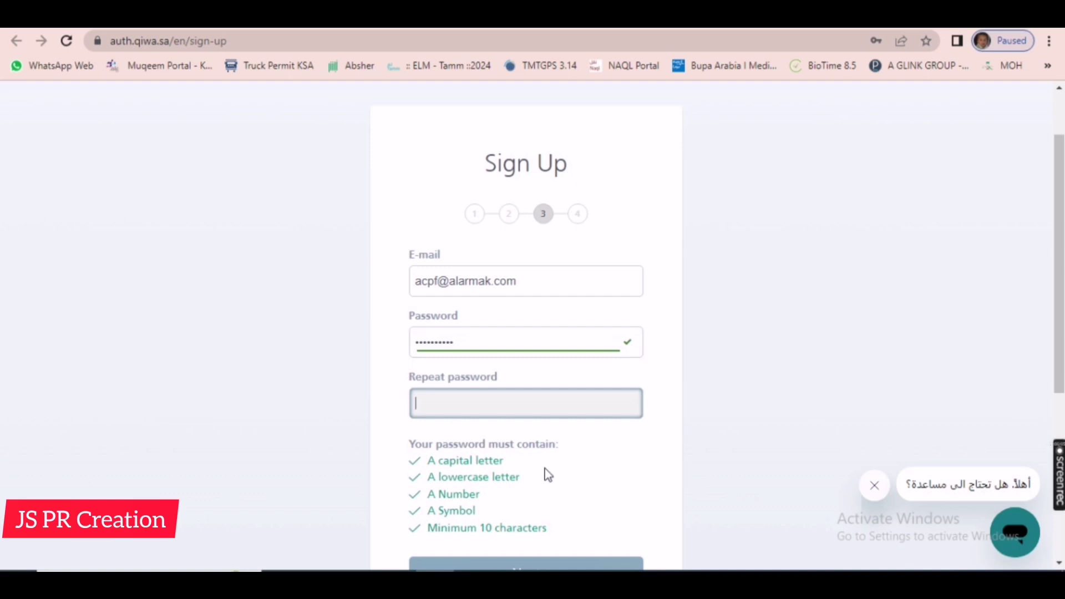
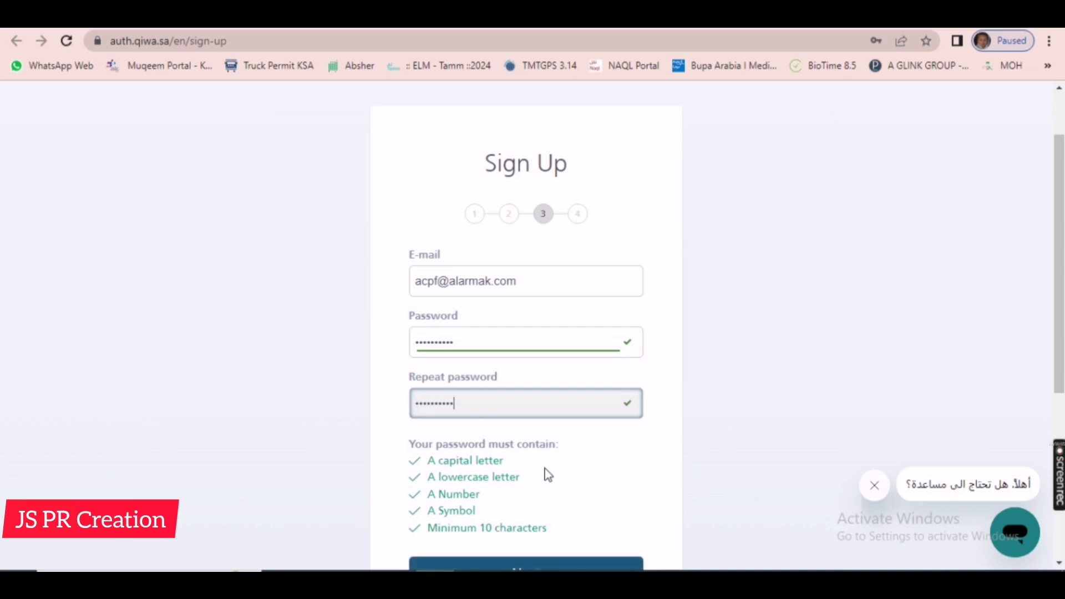
{"action": "scroll", "coordinate": [606, 491], "scroll_direction": "down", "scroll_amount": 2}
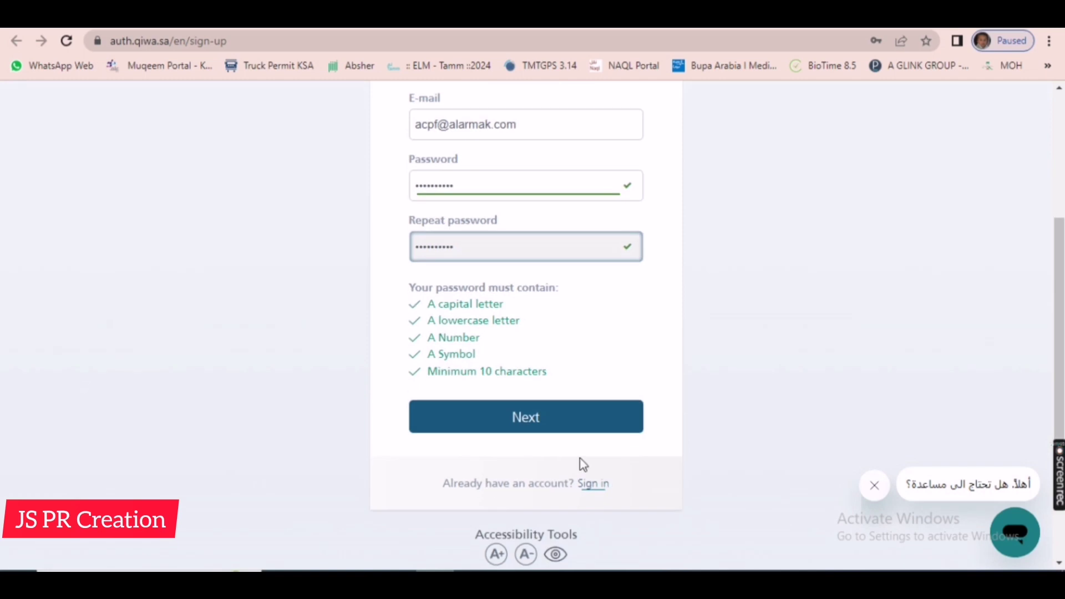
{"action": "left_click", "coordinate": [537, 422]}
Verify the mobile number by SMS code, agree to the terms and create the account
{"action": "left_click", "coordinate": [497, 179]}
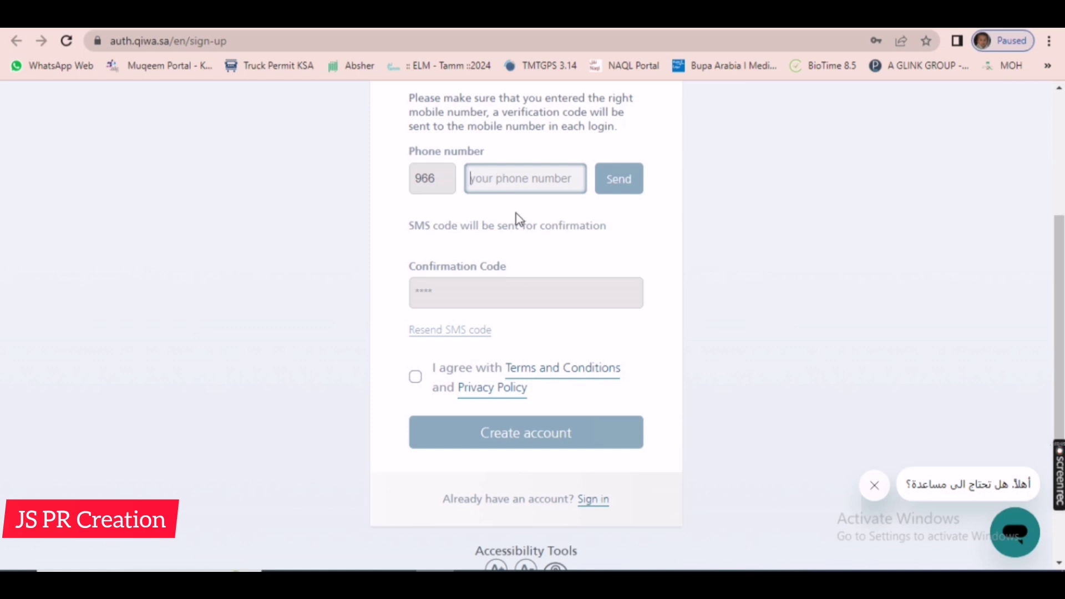
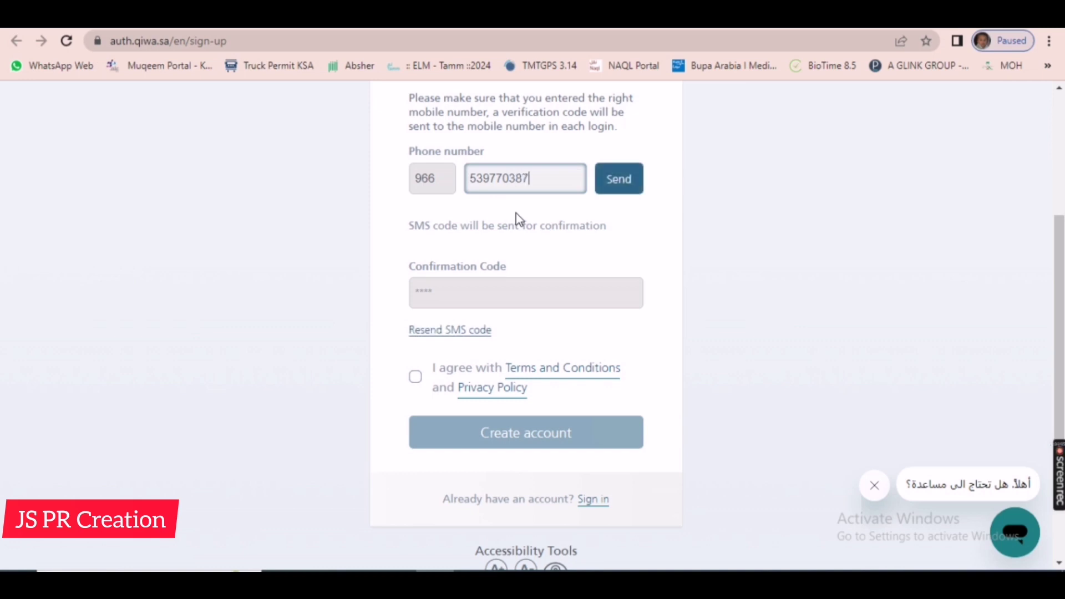
{"action": "left_click", "coordinate": [631, 178]}
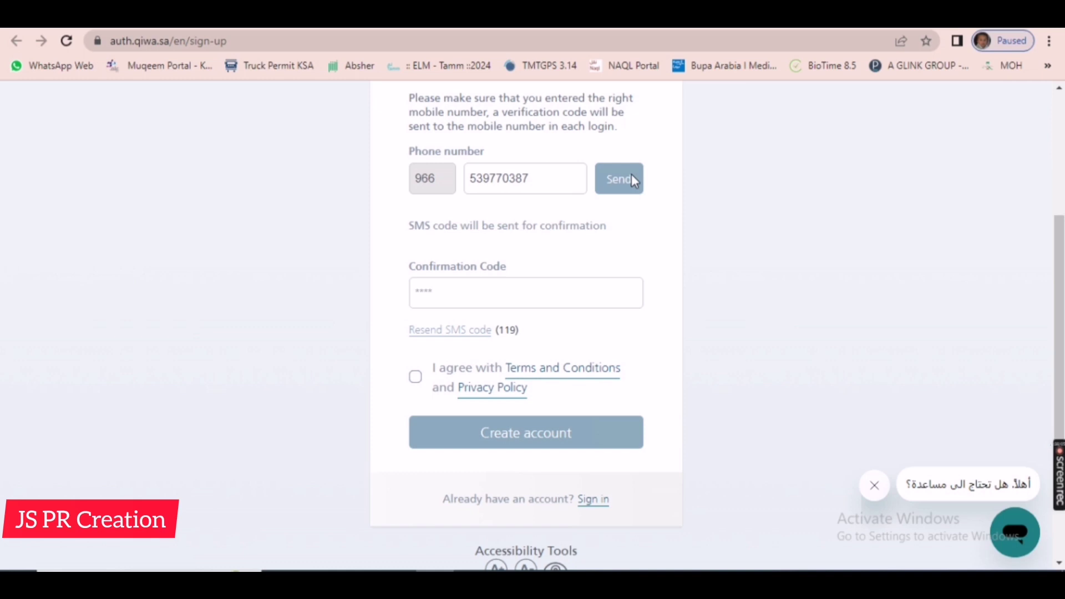
{"action": "left_click", "coordinate": [415, 377]}
{"action": "left_click", "coordinate": [481, 296]}
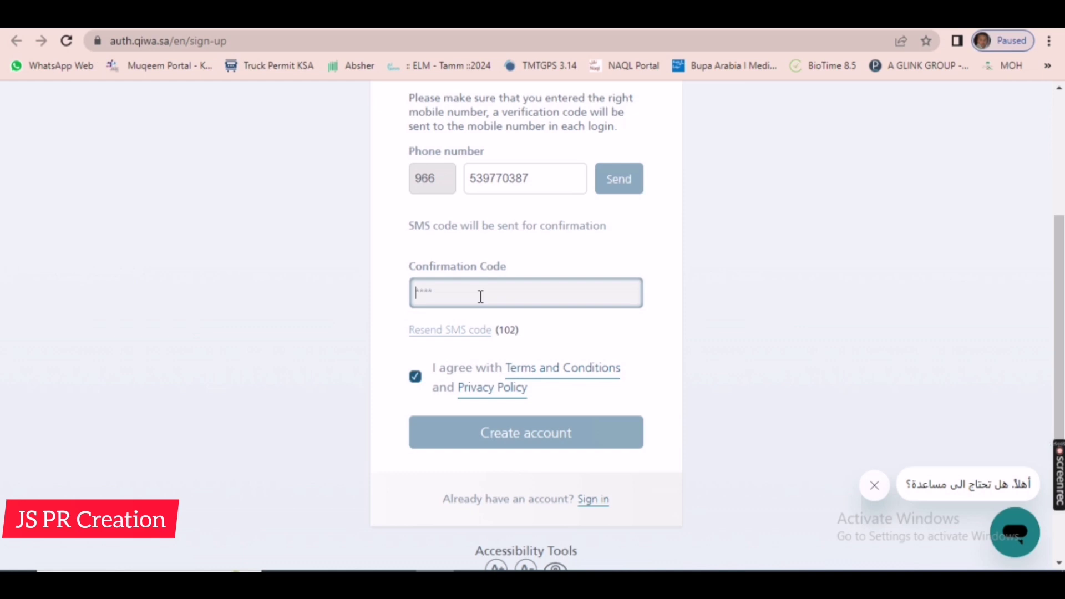
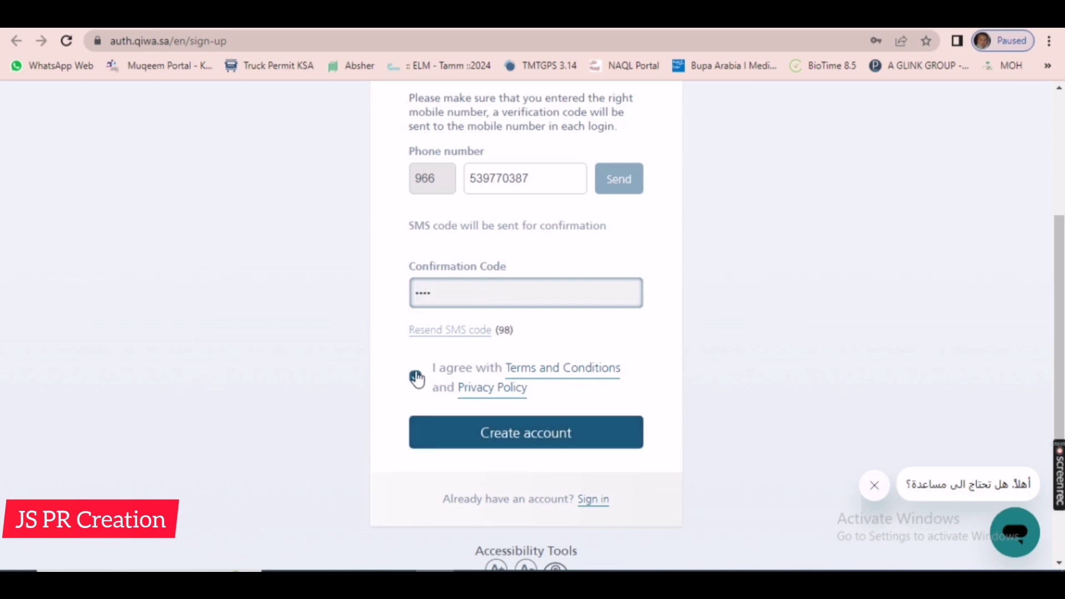
{"action": "left_click", "coordinate": [416, 376]}
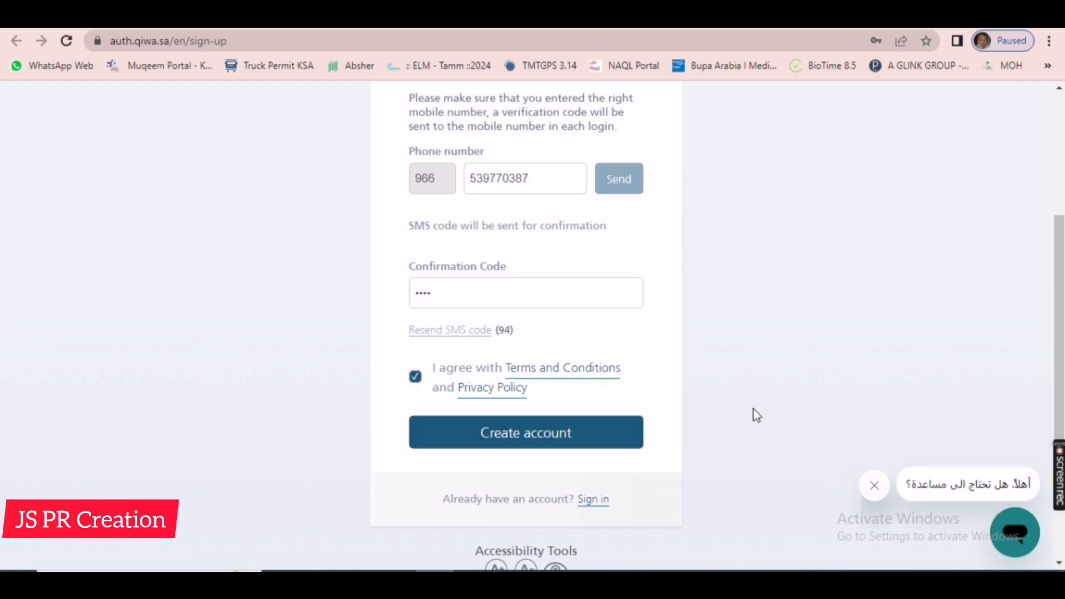
{"action": "left_click", "coordinate": [573, 438]}
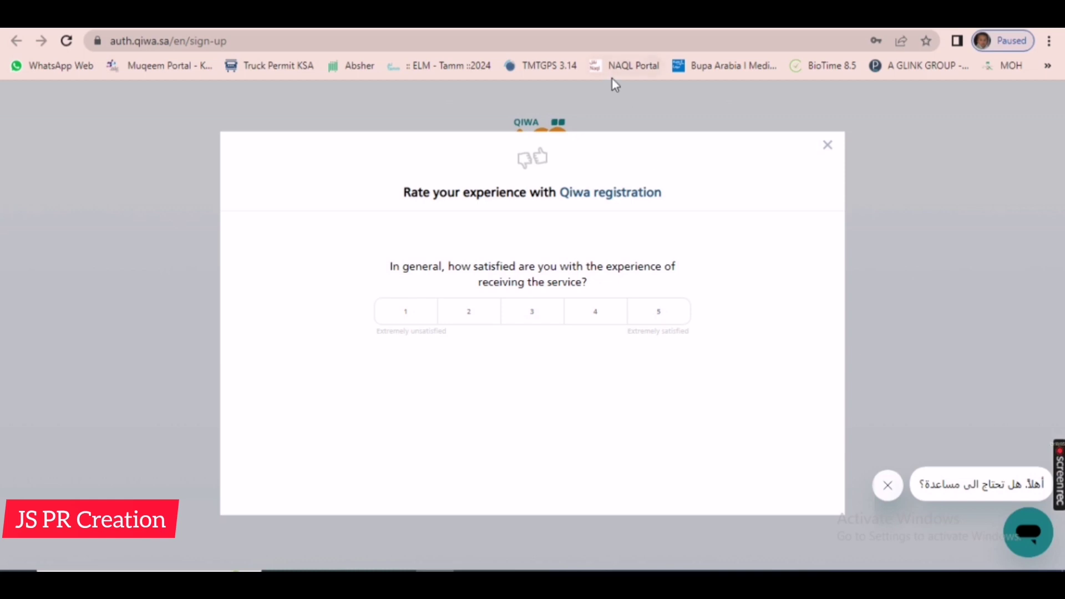
Give the registration experience a rating of 5 and submit it
{"action": "left_click", "coordinate": [678, 319]}
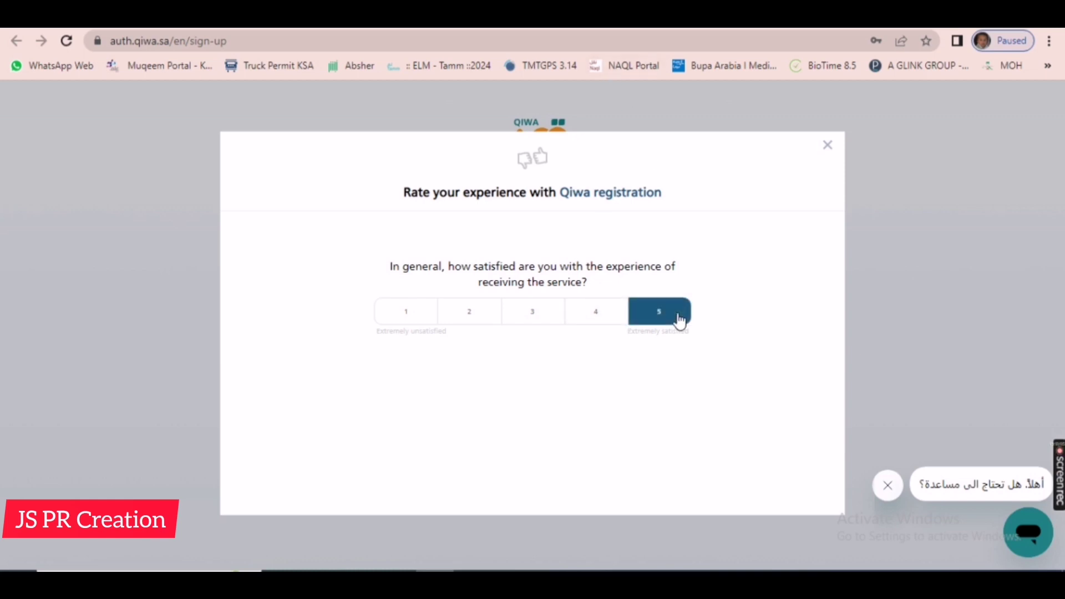
{"action": "left_click", "coordinate": [826, 150]}
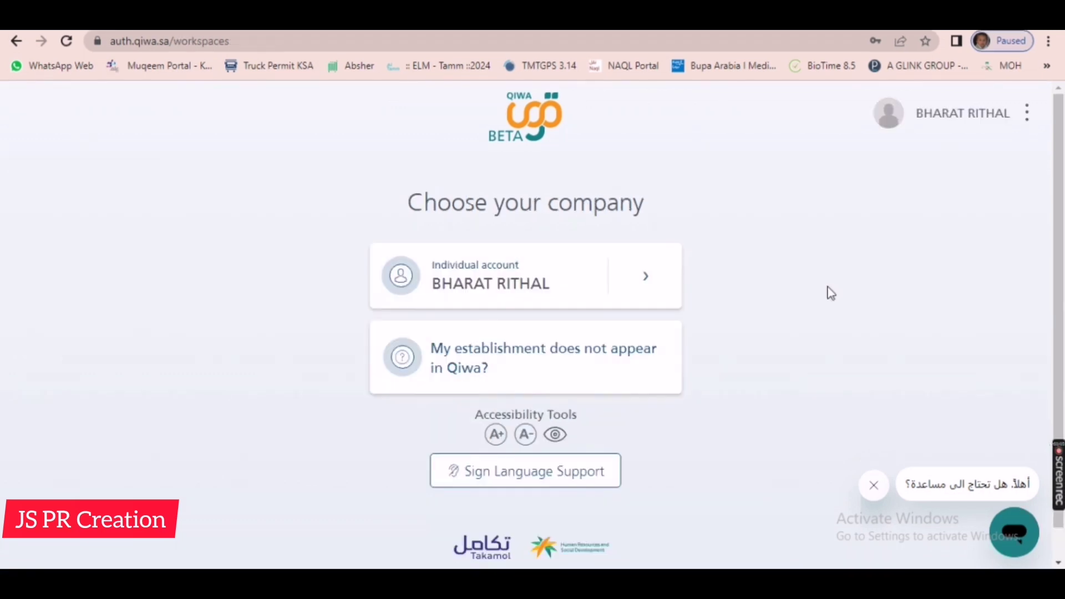
Open the individual account and highlight the name, ID number, age 24 and Nepalese nationality
{"action": "left_click", "coordinate": [646, 282]}
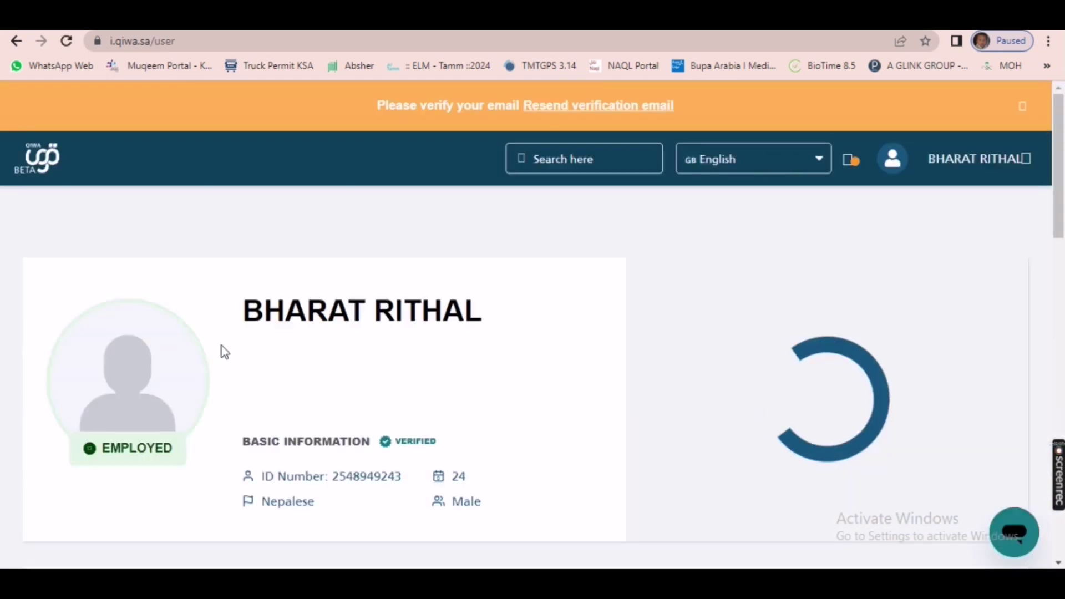
{"action": "left_click_drag", "start_coordinate": [243, 309], "coordinate": [465, 310]}
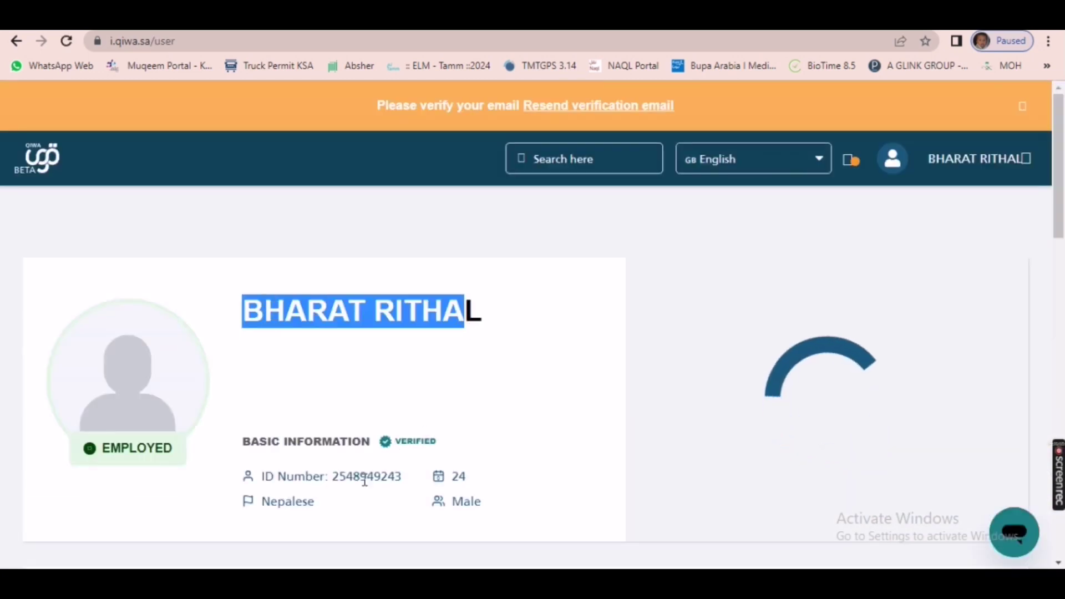
{"action": "left_click_drag", "start_coordinate": [333, 476], "coordinate": [408, 491]}
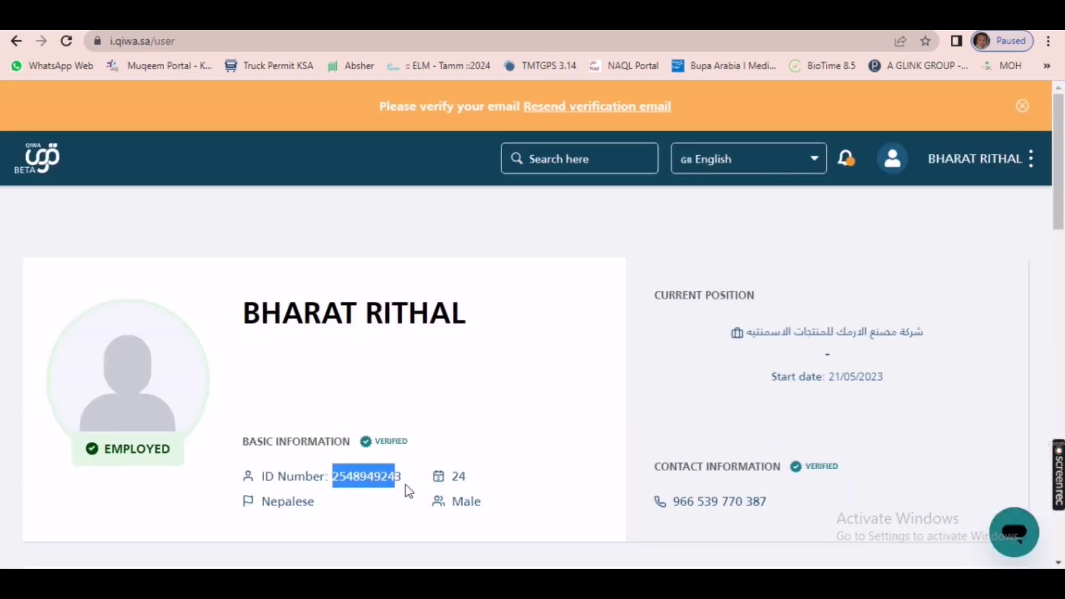
{"action": "double_click", "coordinate": [454, 477]}
{"action": "left_click_drag", "start_coordinate": [314, 503], "coordinate": [277, 502]}
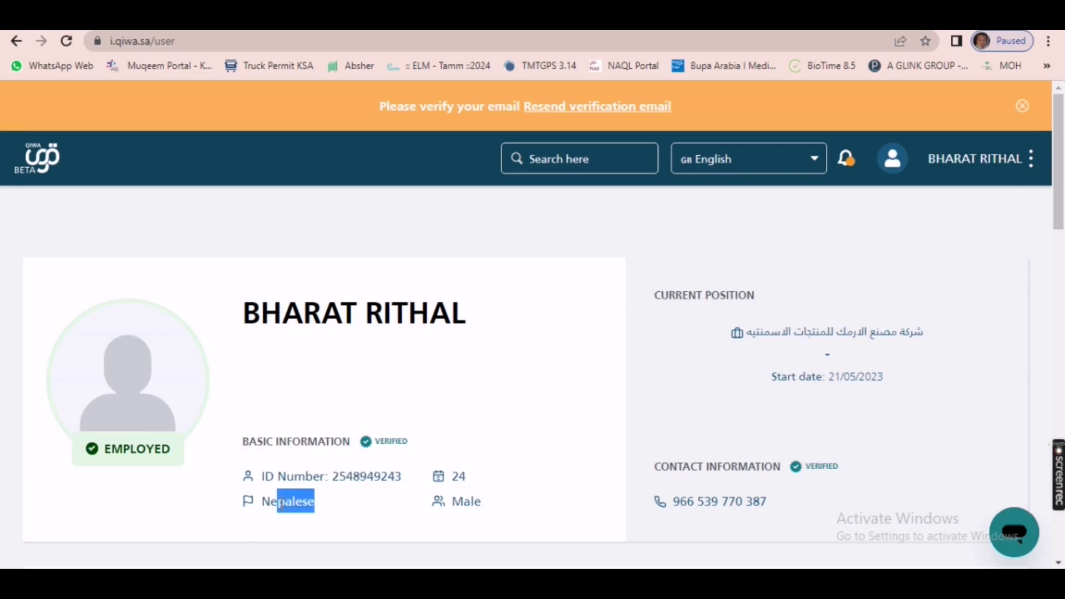